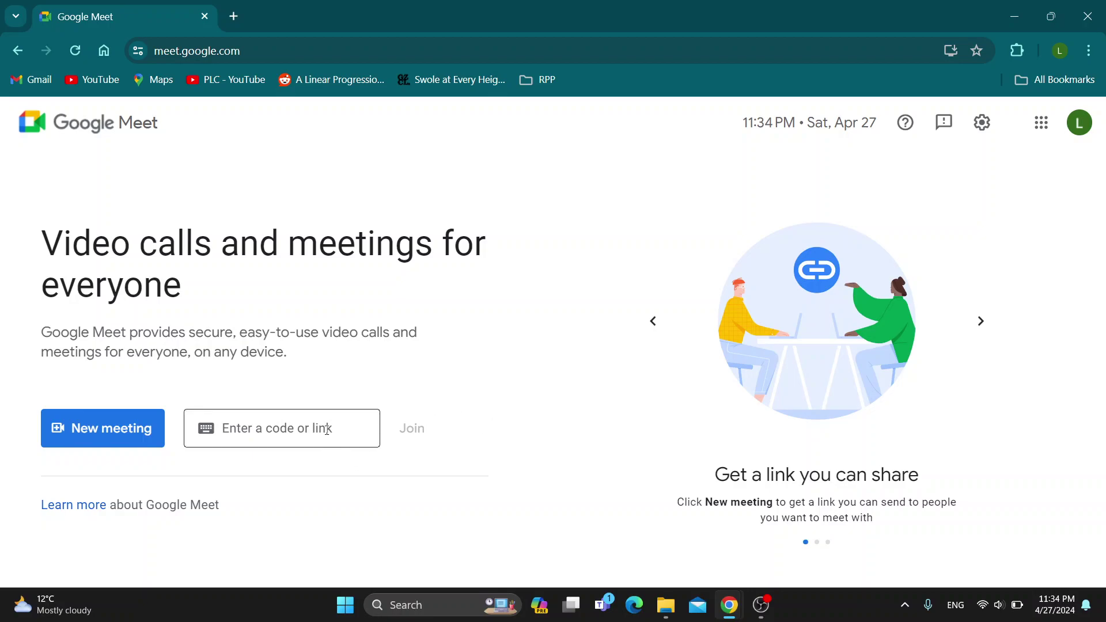
# Start an instant meeting and dismiss the 'Your meeting's ready' notice.
pyautogui.click(105, 432)
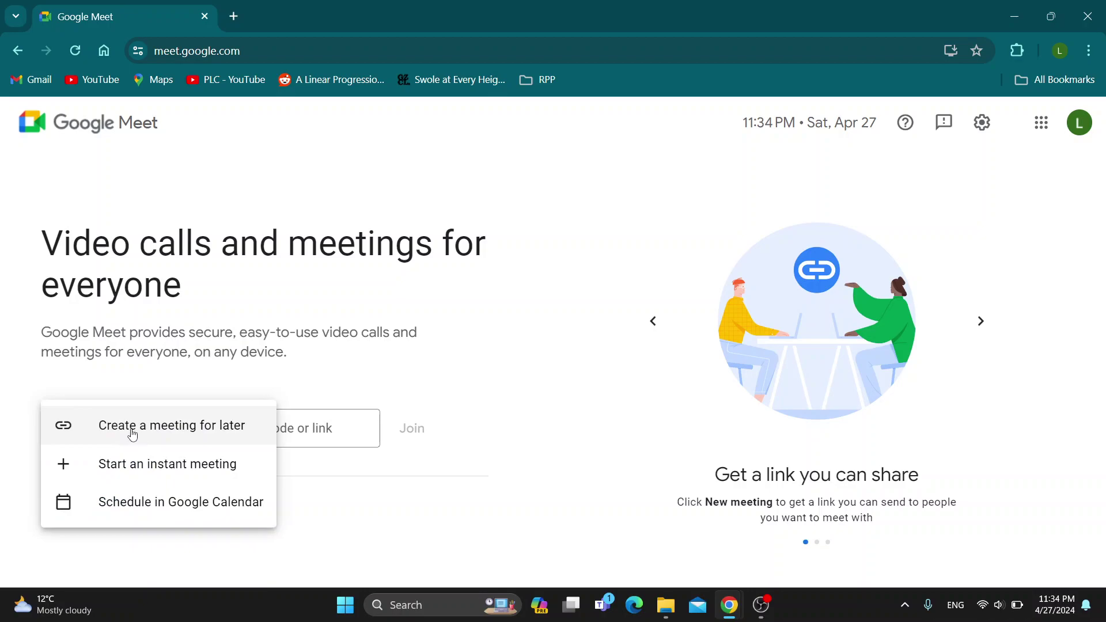
pyautogui.click(117, 465)
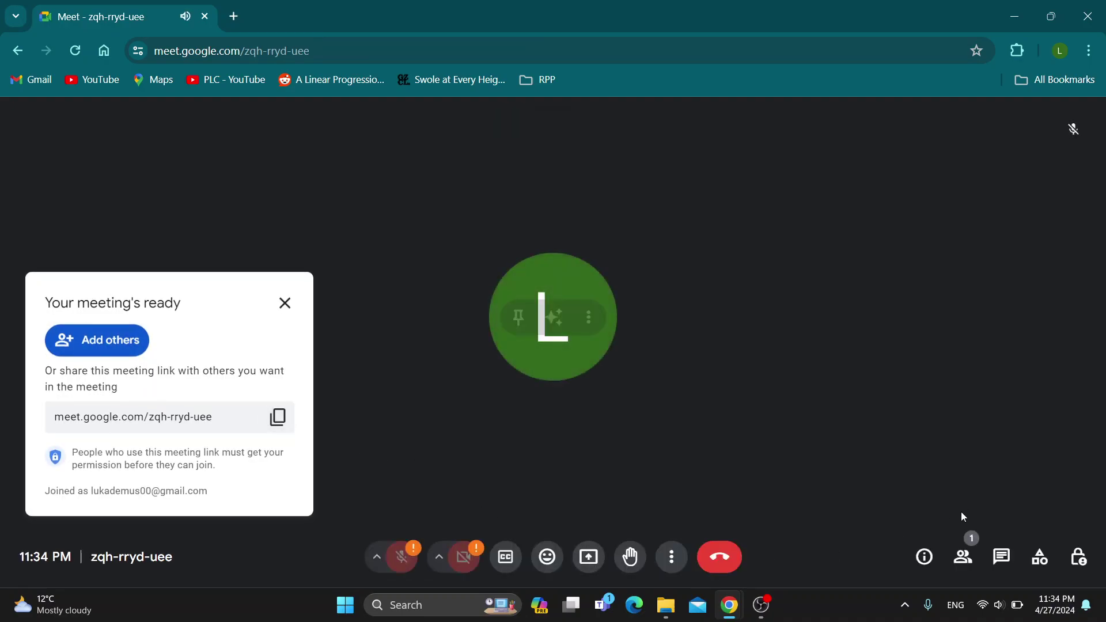
pyautogui.moveTo(554, 317)
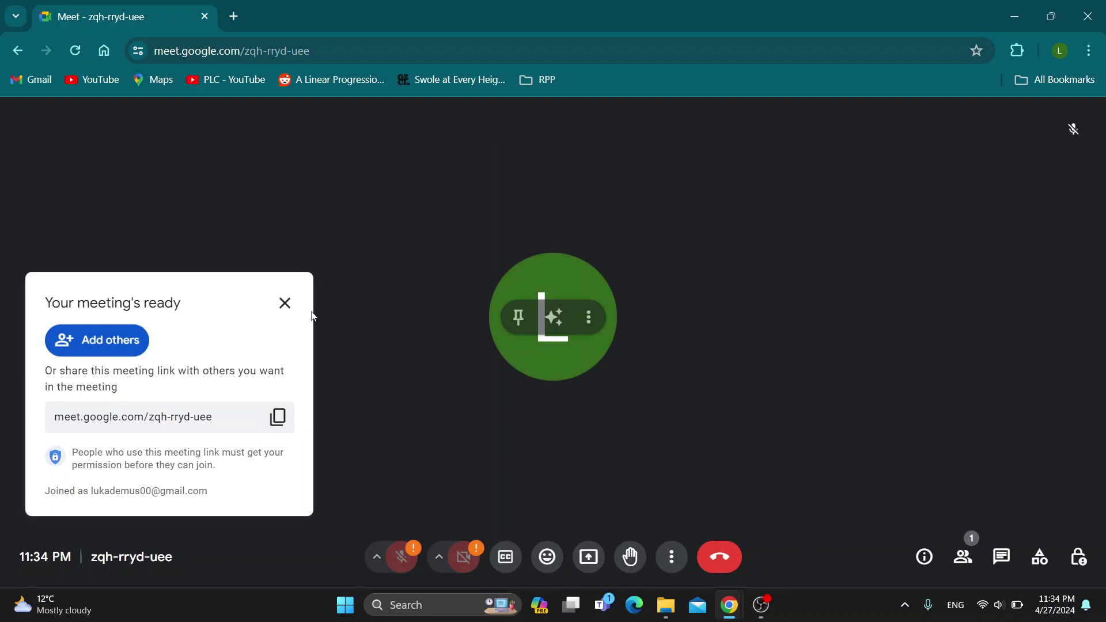
pyautogui.click(285, 303)
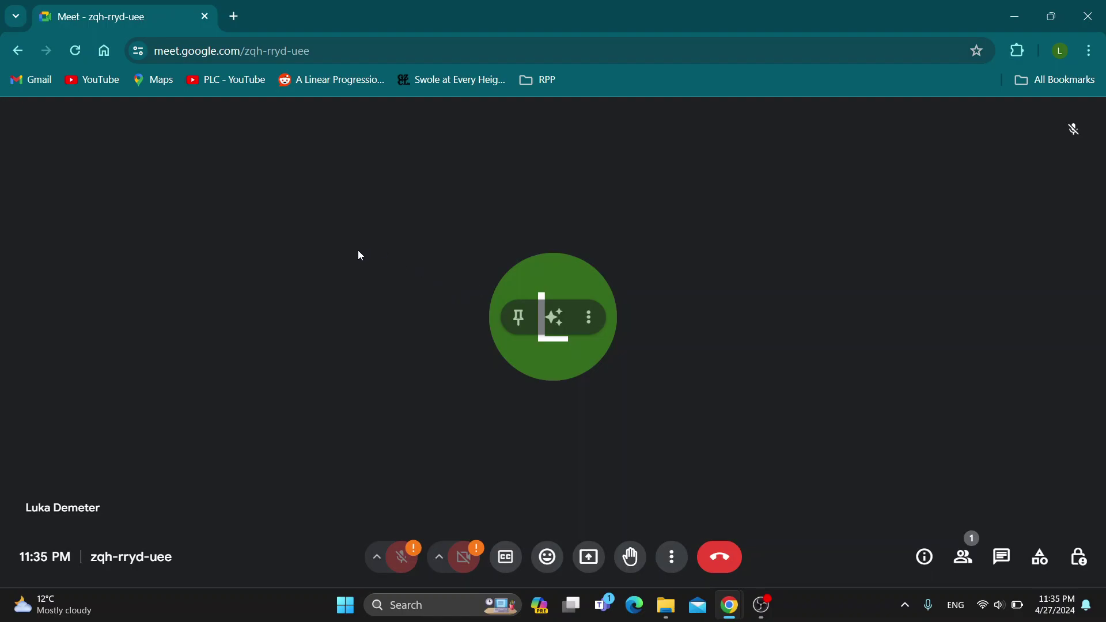
# Bring up the Present now picker and view its Window and Entire Screen options.
pyautogui.click(587, 560)
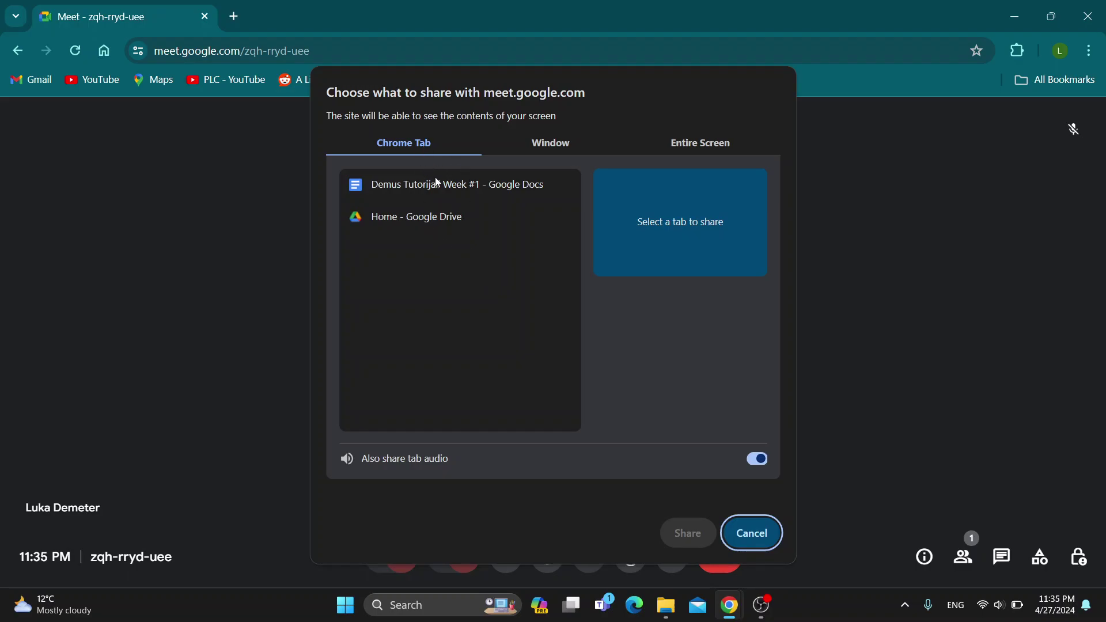
pyautogui.click(551, 144)
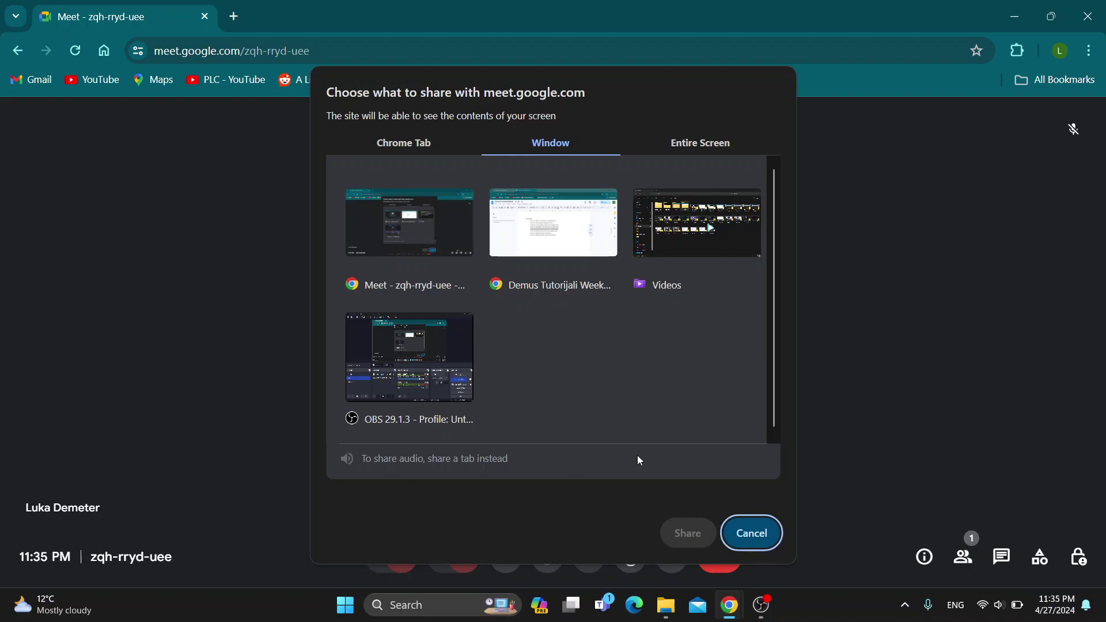
pyautogui.click(711, 145)
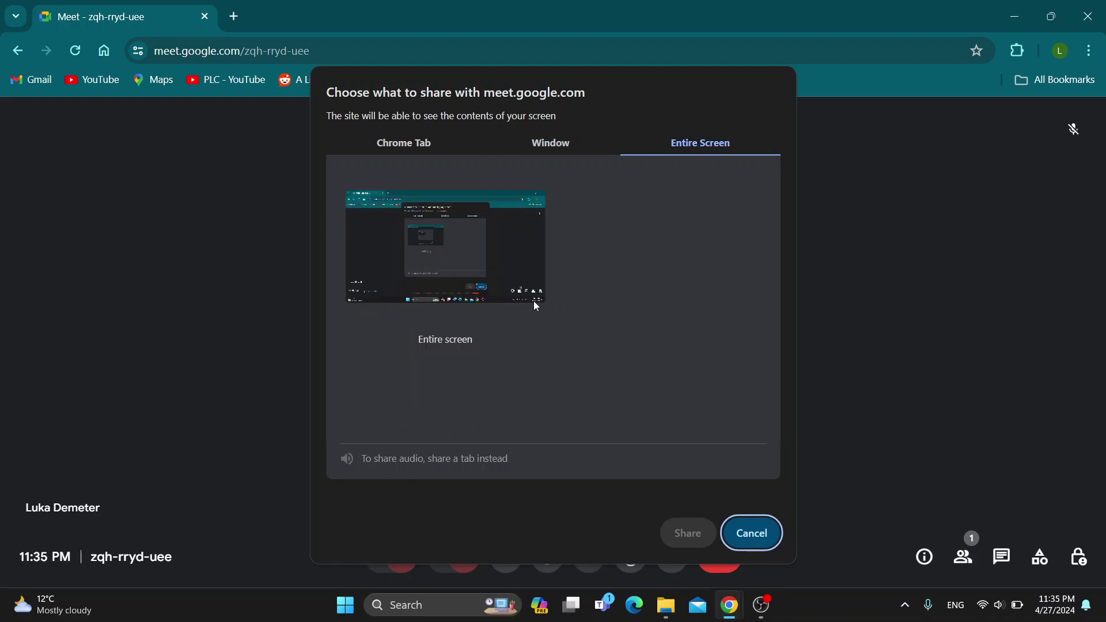
# Cancel sharing, leave the call and return to the Meet home screen.
pyautogui.click(751, 534)
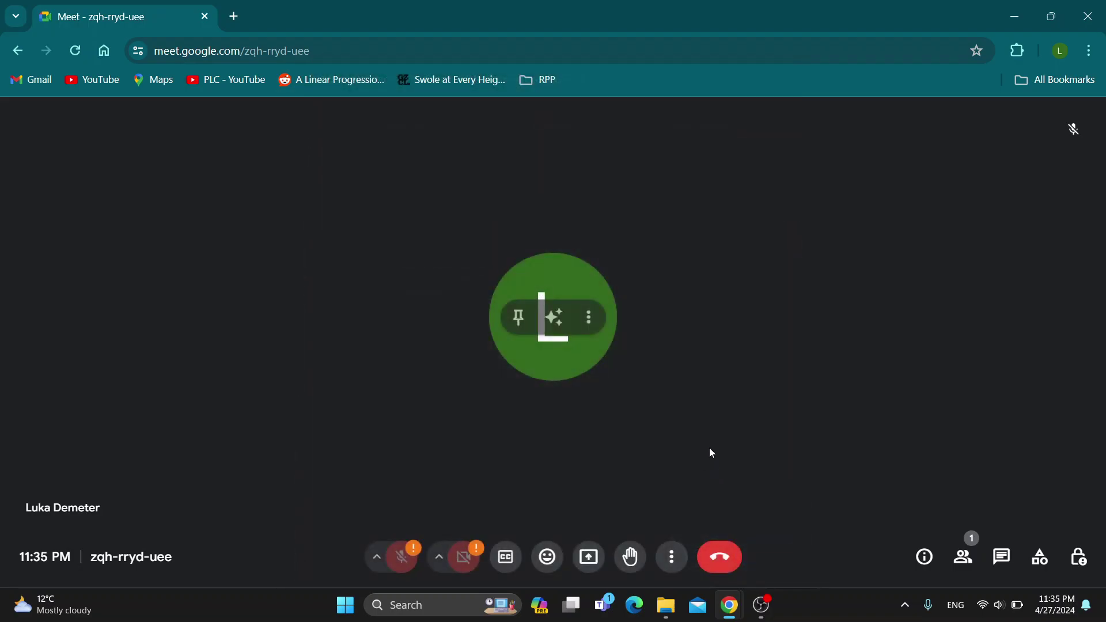
pyautogui.click(728, 560)
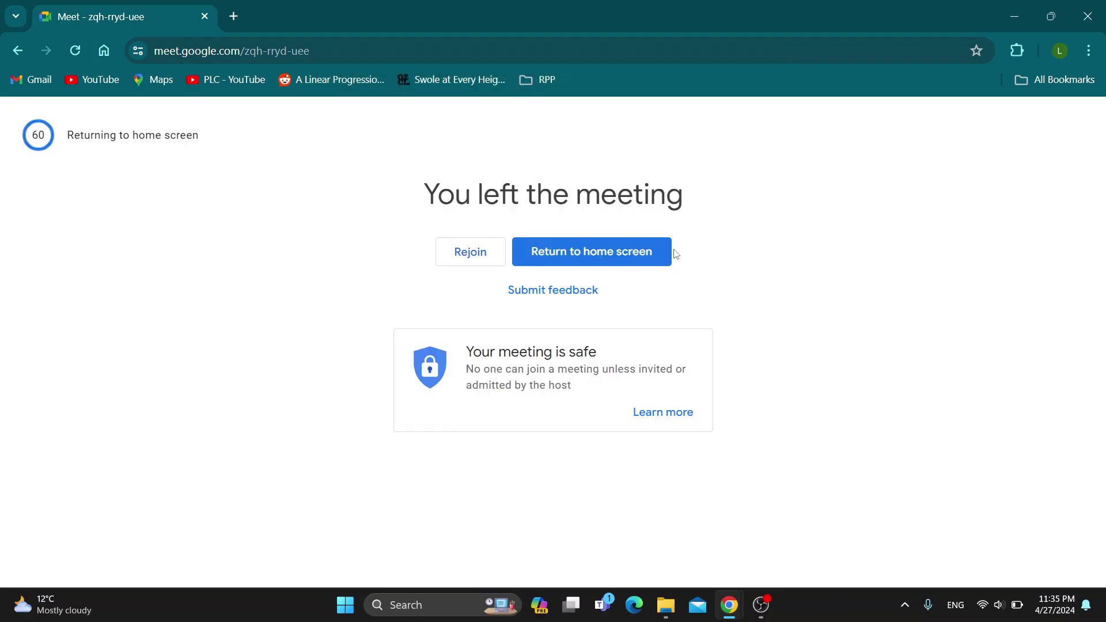
pyautogui.click(651, 251)
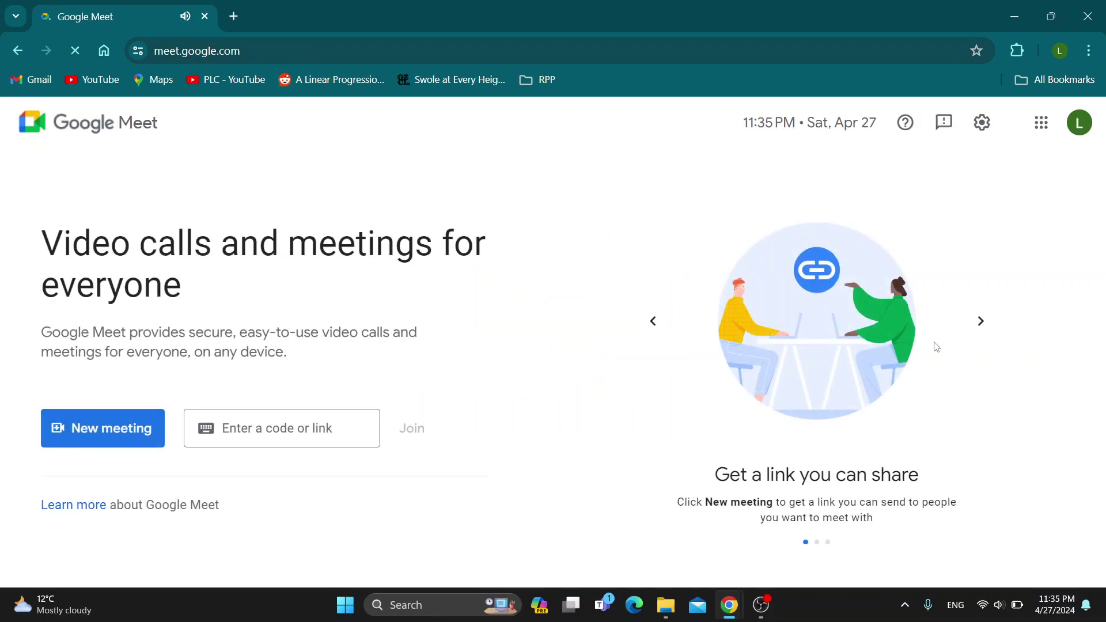